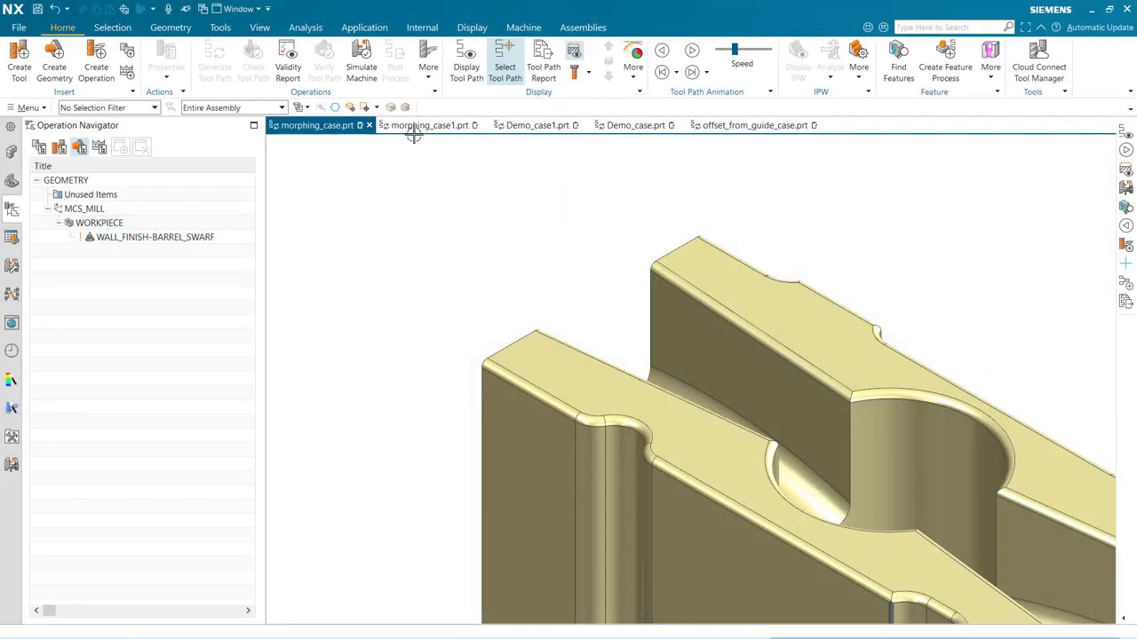
# Open the WALL_FINISH-BARREL_SWARF operation in morphing_case1.prt and examine its wall, upper and lower curves, and cut pattern options.
pyautogui.click(411, 129)
pyautogui.doubleClick(201, 236)
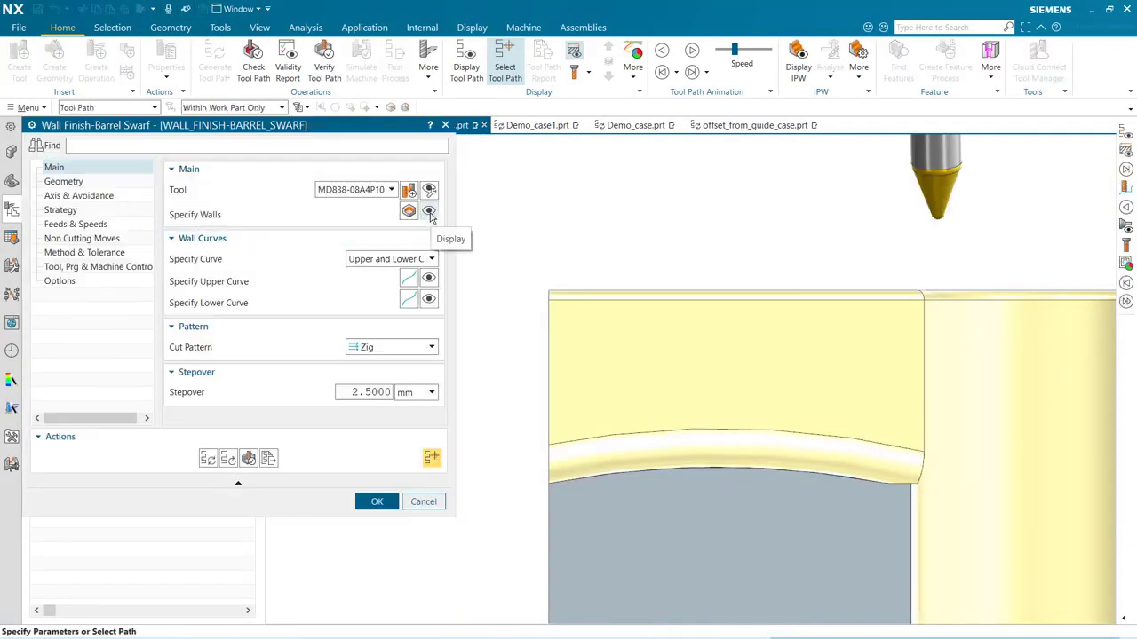
pyautogui.click(429, 214)
pyautogui.click(429, 277)
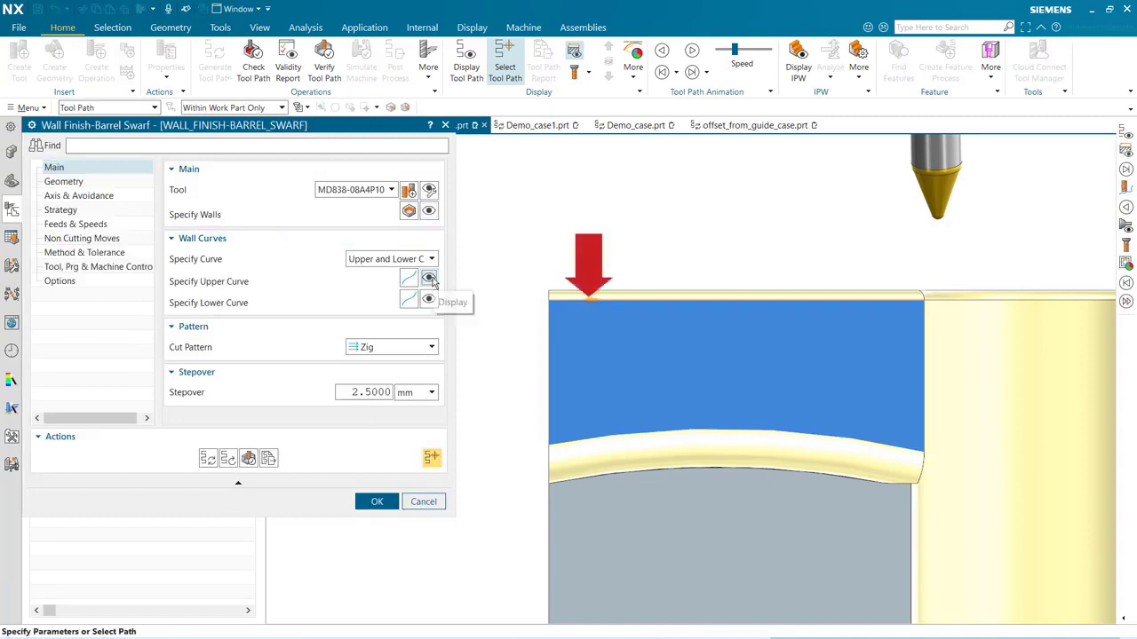
pyautogui.click(431, 301)
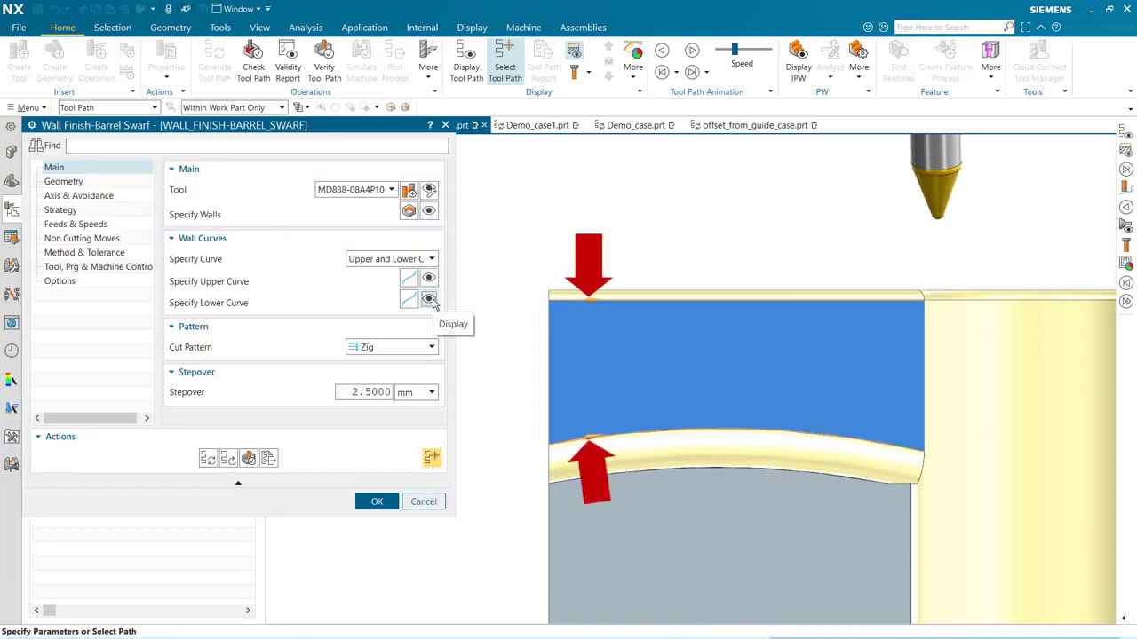
pyautogui.click(433, 347)
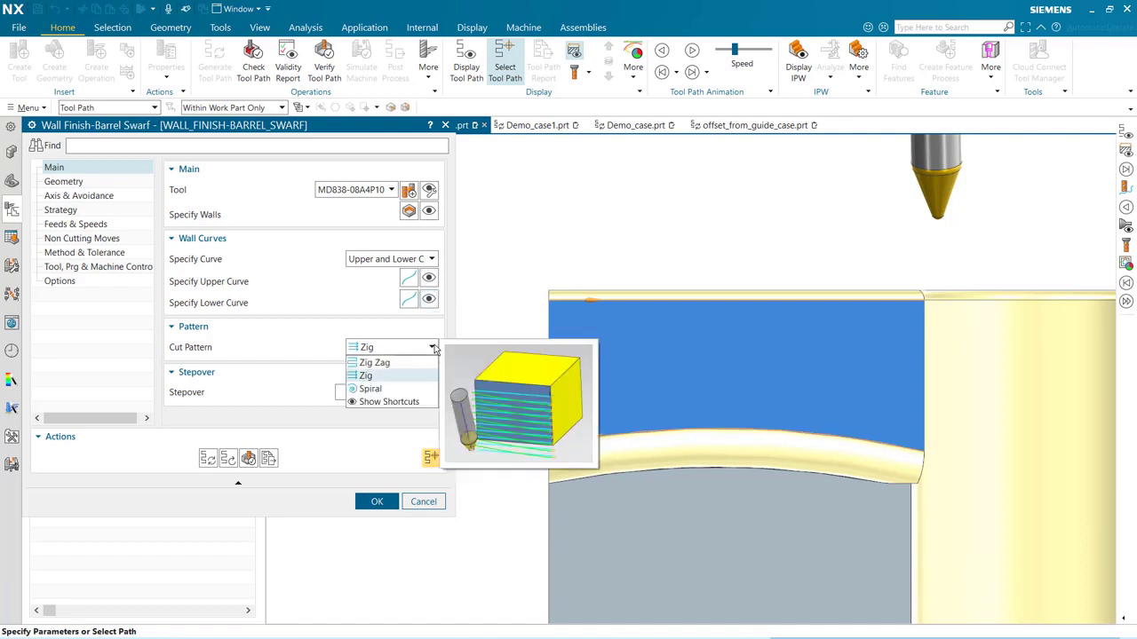
pyautogui.click(434, 349)
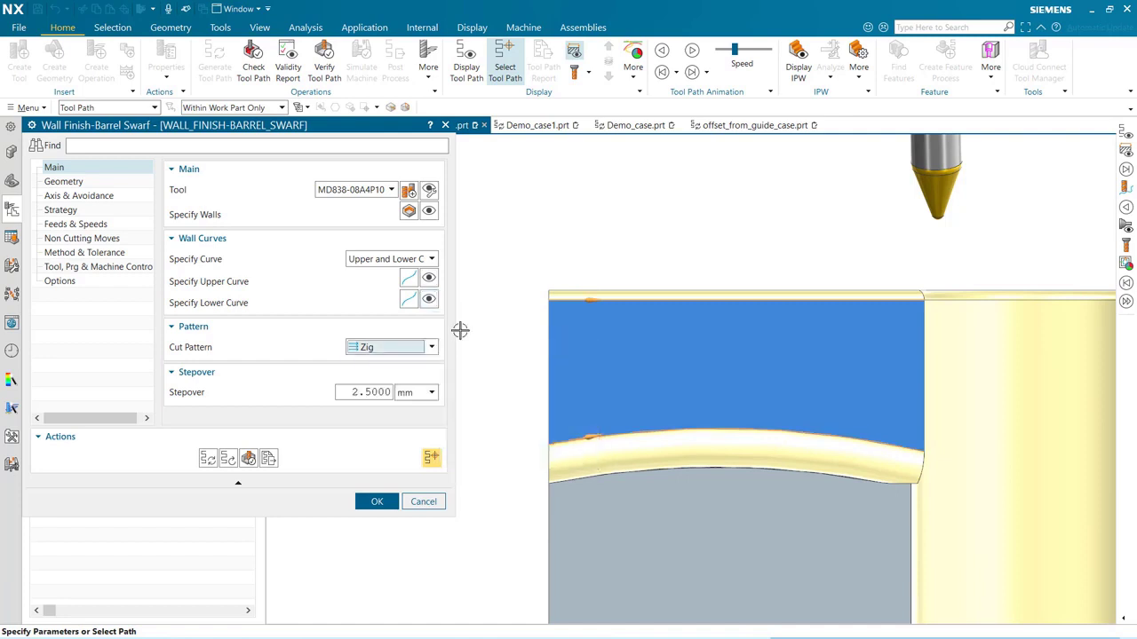
# Display the operation's tool path and play its animation with the Axis & Avoidance settings shown.
pyautogui.click(467, 68)
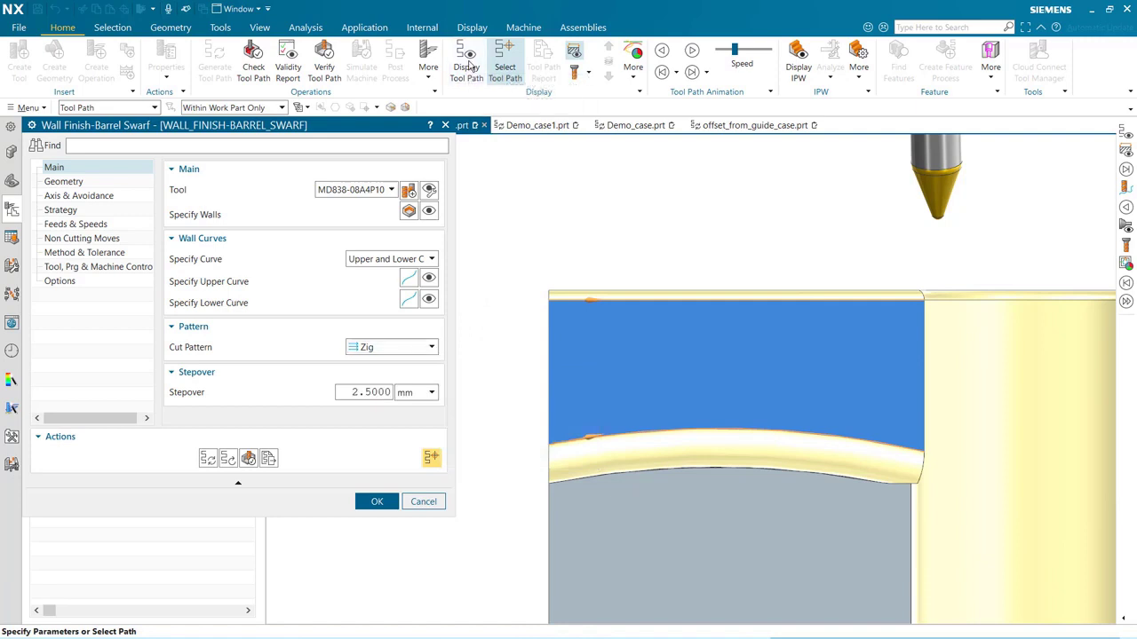
pyautogui.click(147, 195)
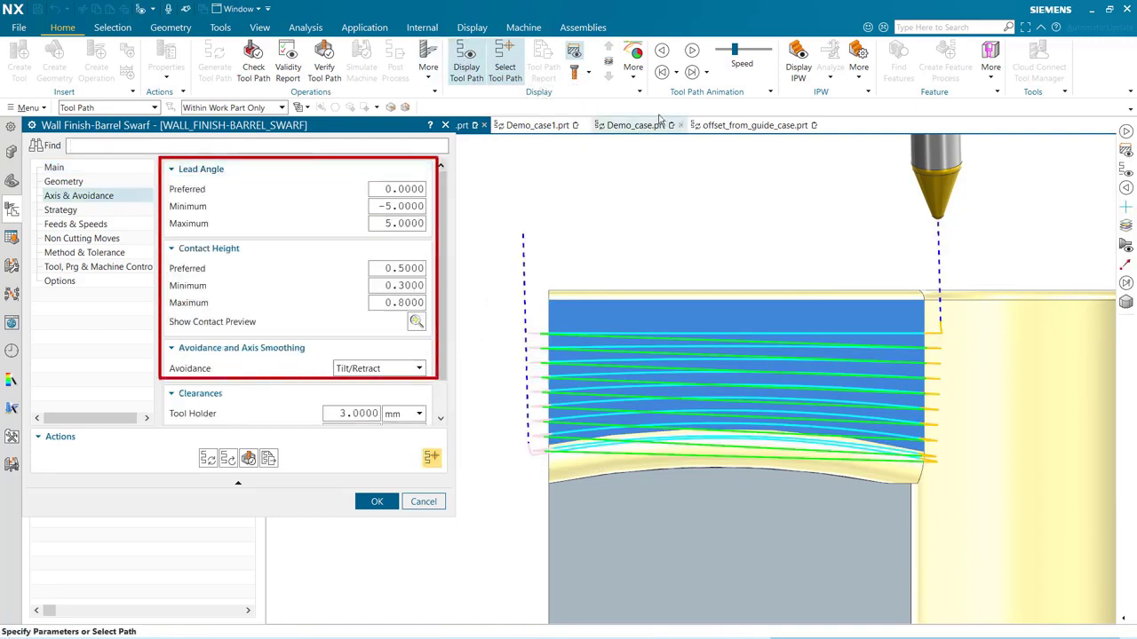
pyautogui.click(692, 51)
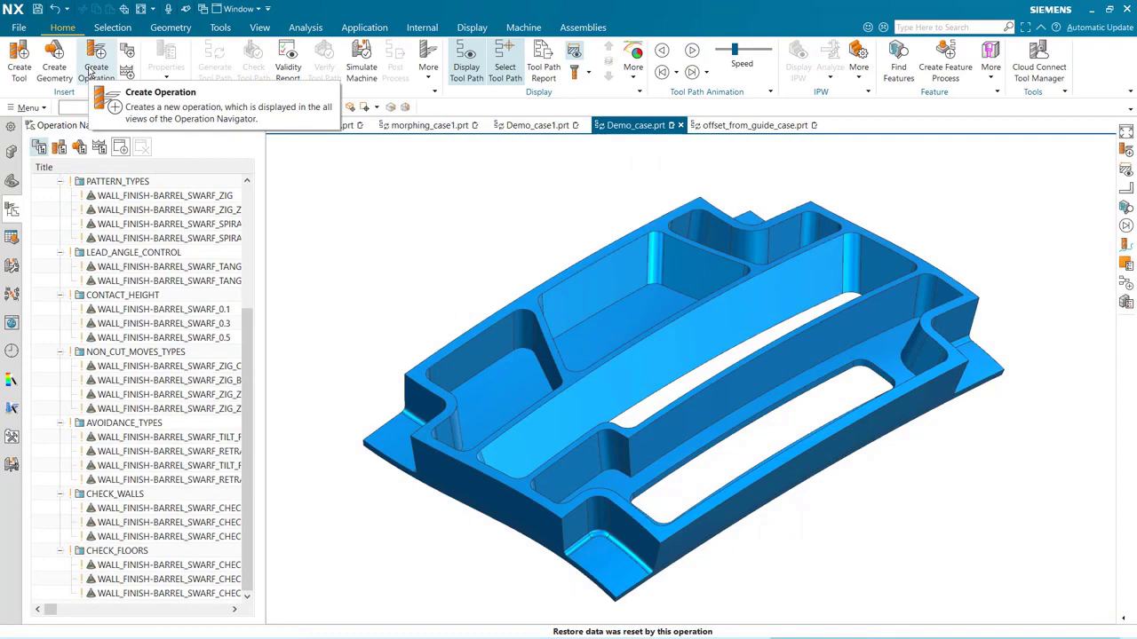
# Create a mill_multi-axis Wall Finish-Barrel Swarf operation in Demo_case.prt with the TANGENT_BARREL tool and WORKPIECE_MAIN geometry.
pyautogui.click(92, 71)
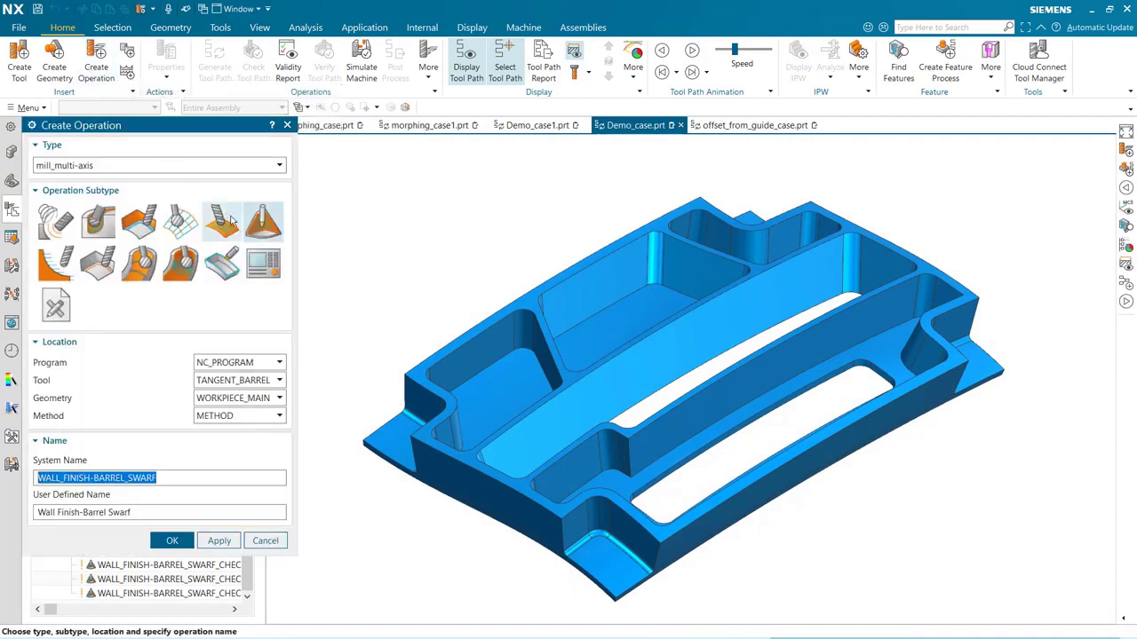
pyautogui.moveTo(249, 229)
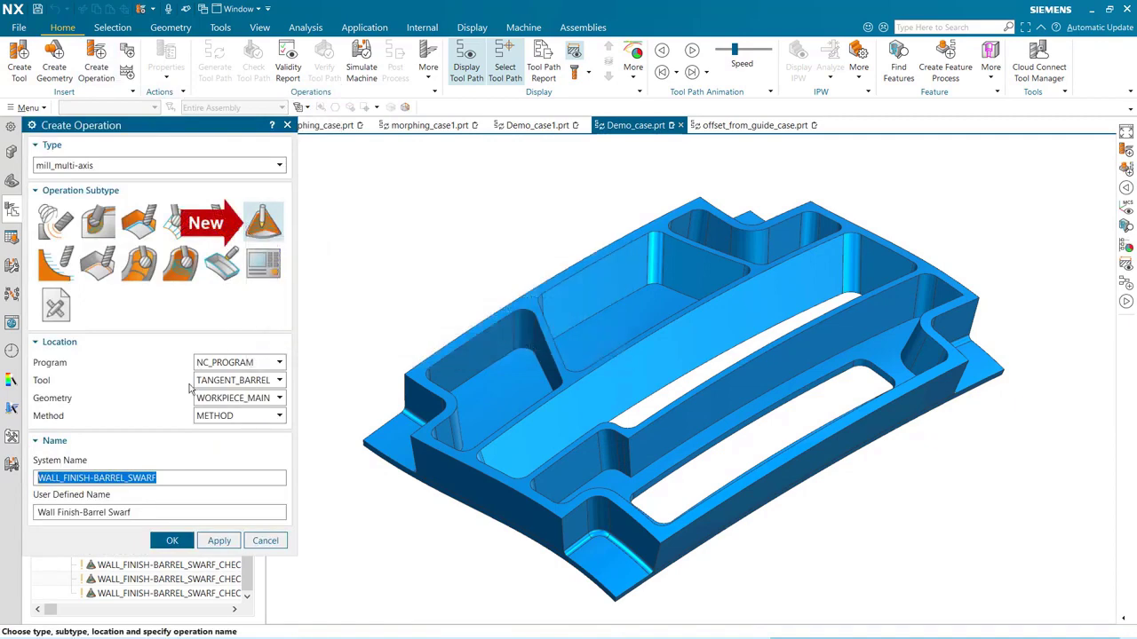
pyautogui.click(171, 540)
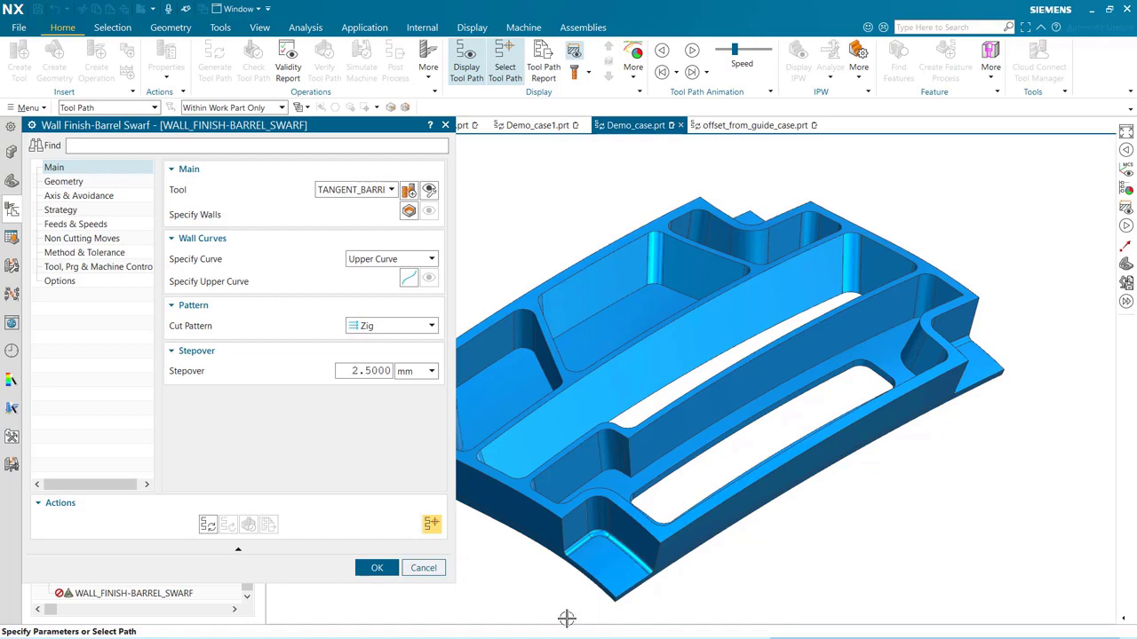
# Specify the three connected wall faces of the open front corner pocket, including the rounded corner face, as wall geometry.
pyautogui.scroll(5, 573, 619)
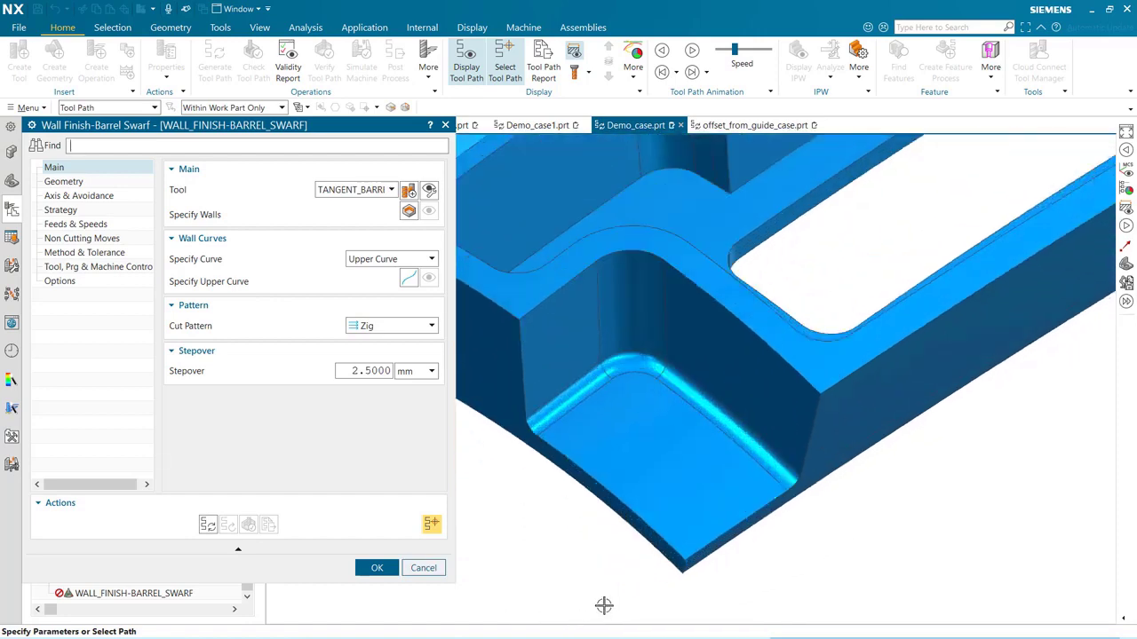
pyautogui.click(409, 212)
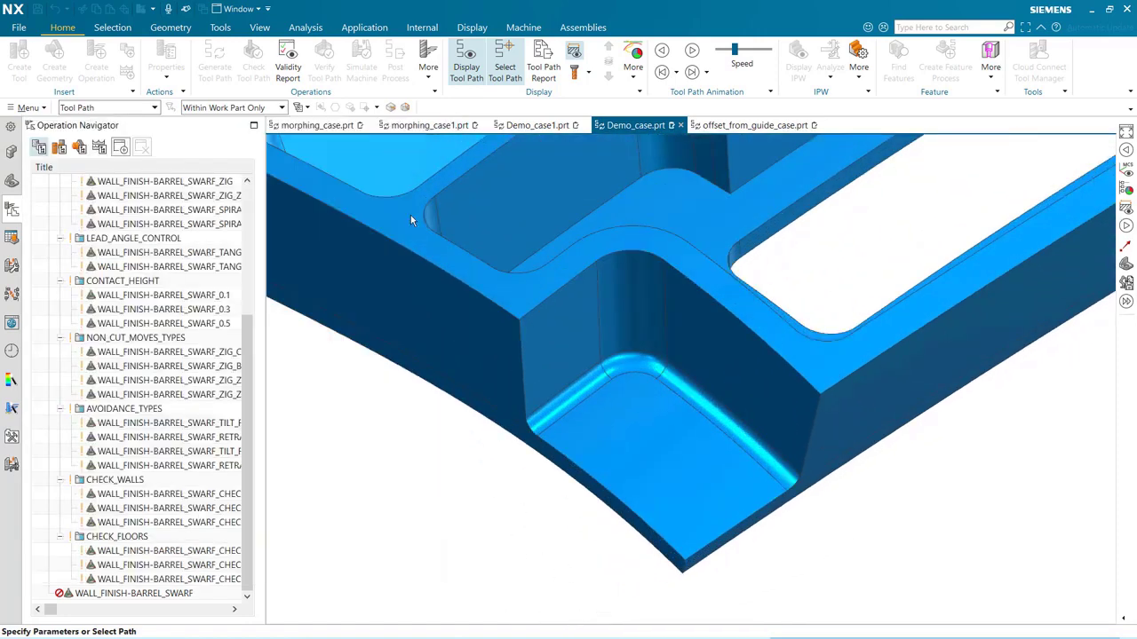
pyautogui.click(723, 355)
pyautogui.click(640, 302)
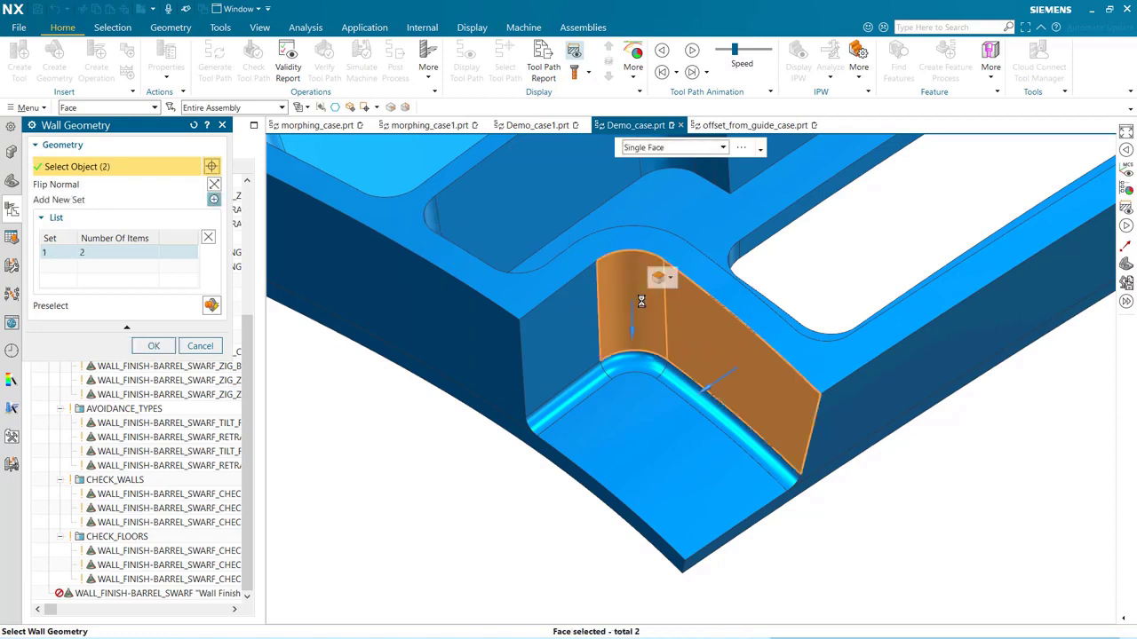
pyautogui.click(562, 320)
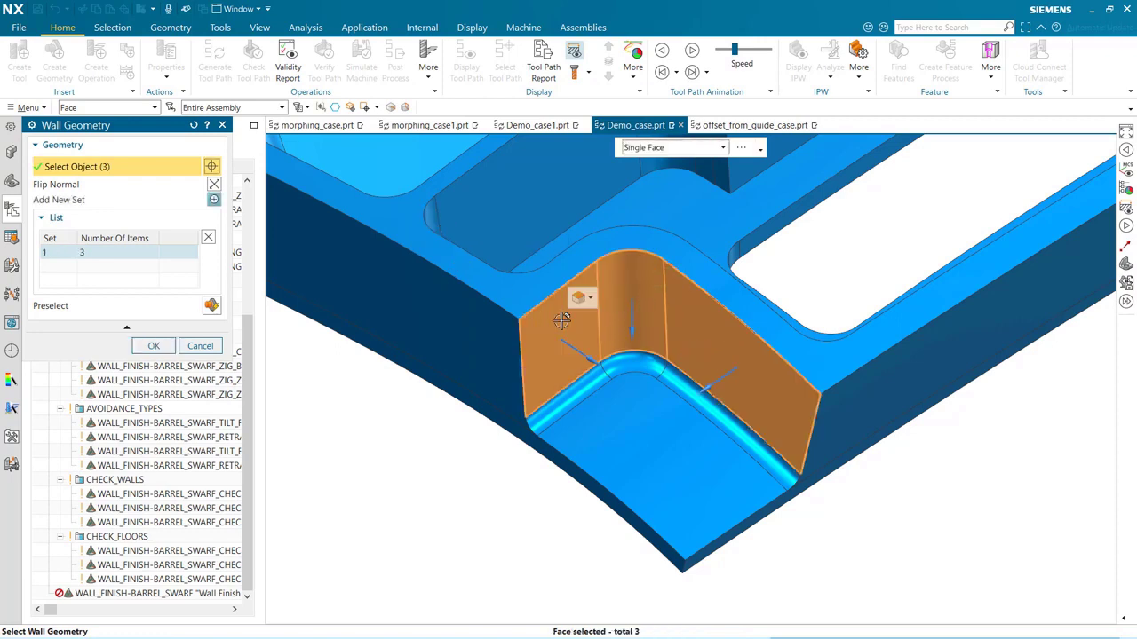
pyautogui.click(155, 346)
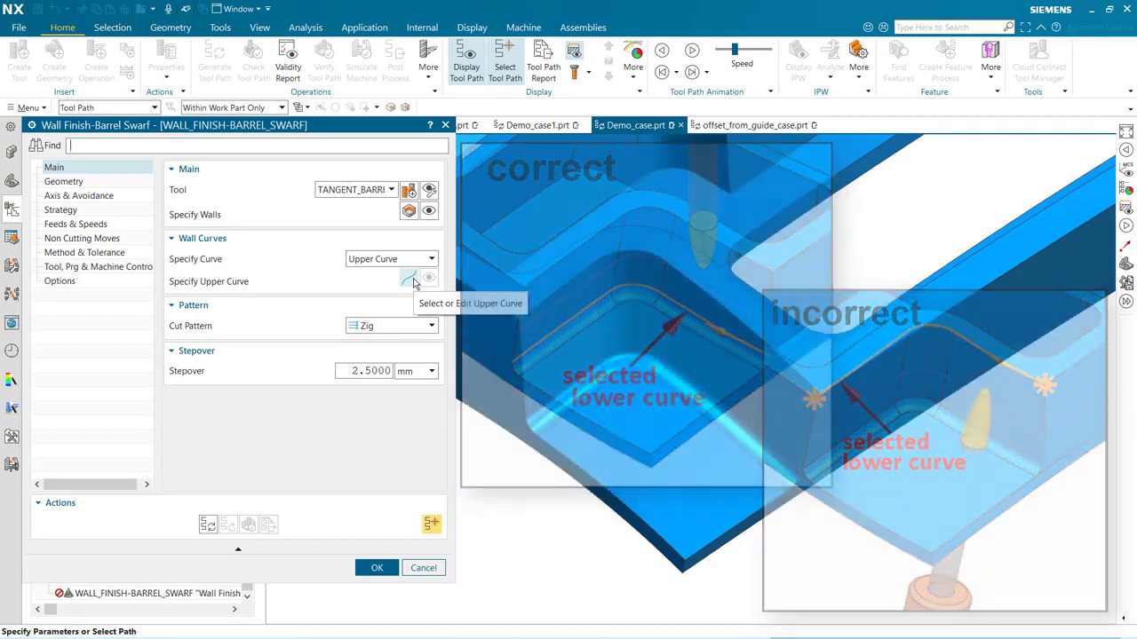
# Specify the three connected top edges of the selected corner pocket walls as the upper curve.
pyautogui.click(410, 280)
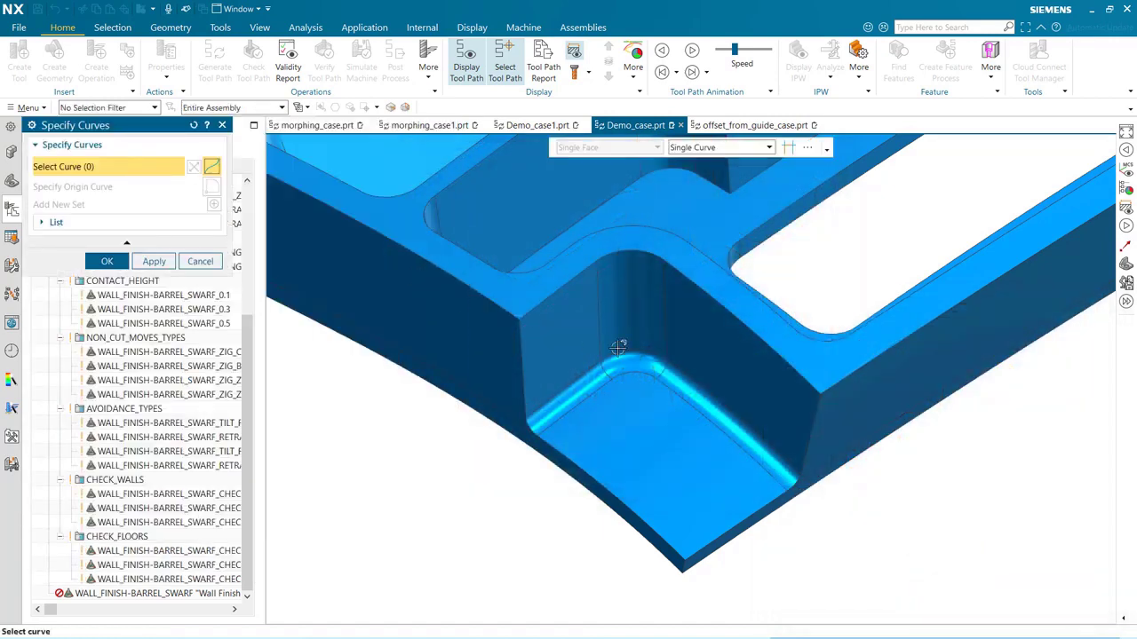
pyautogui.click(806, 379)
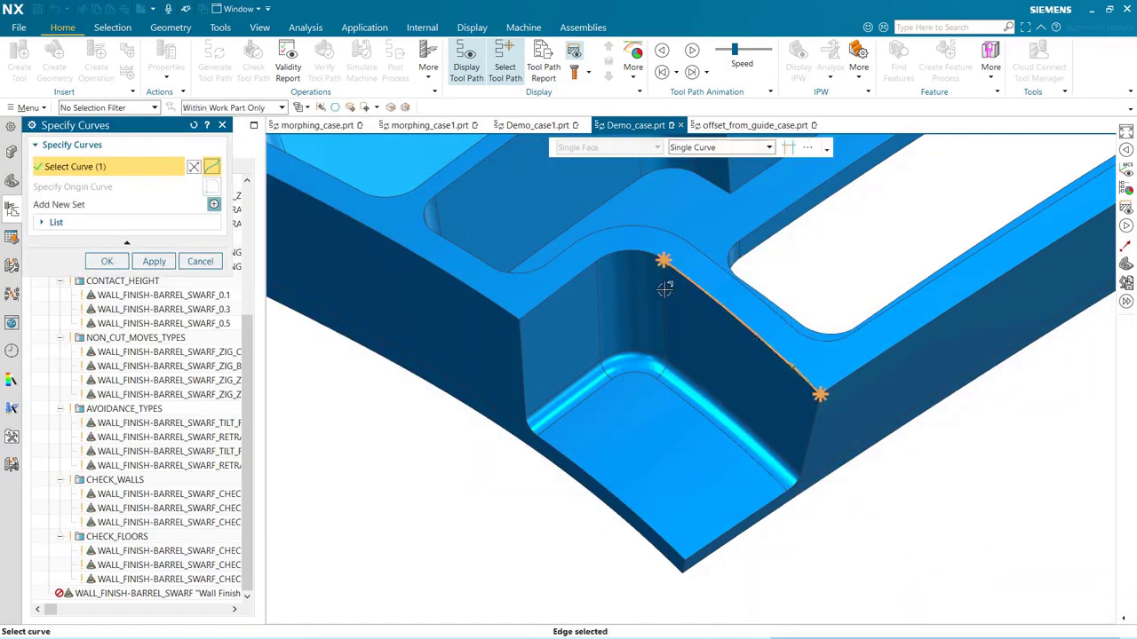
pyautogui.click(649, 254)
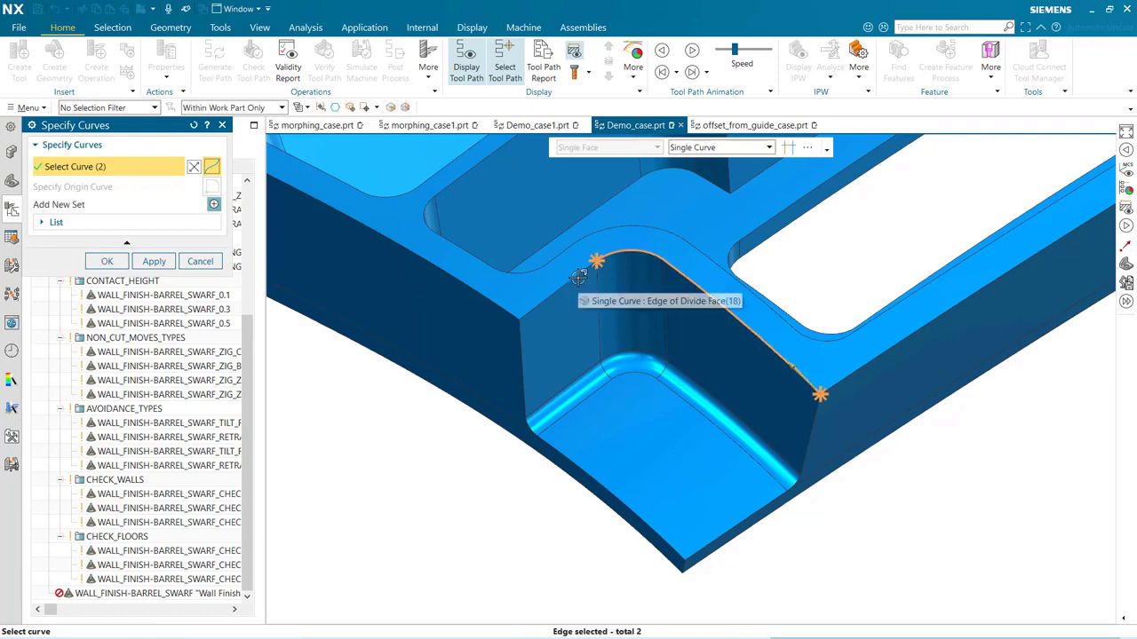
pyautogui.click(578, 276)
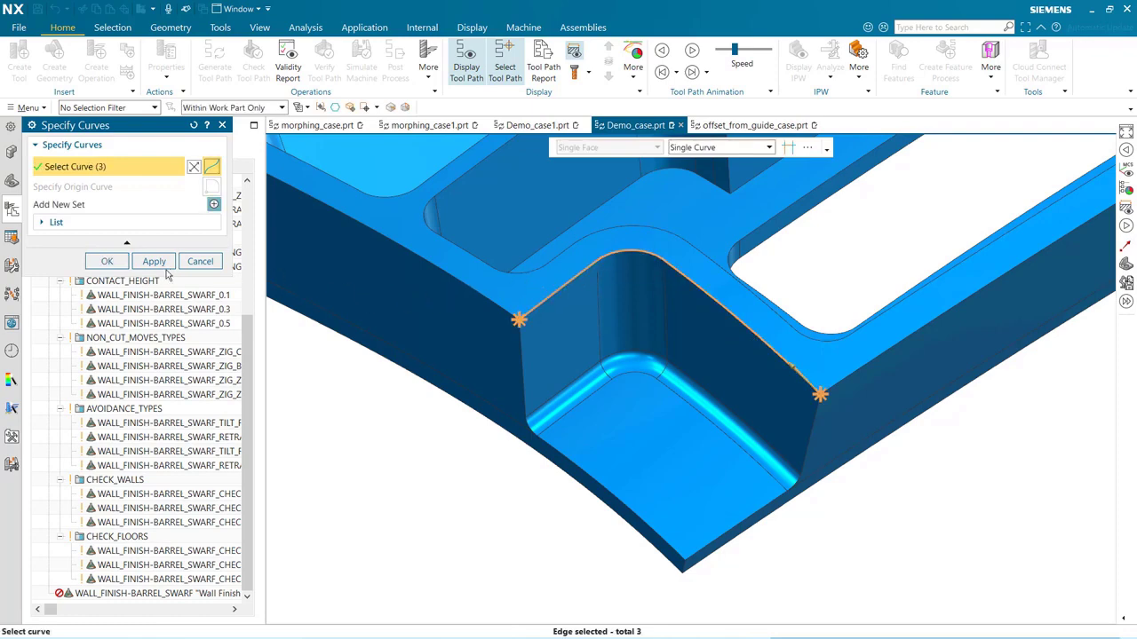
pyautogui.click(107, 262)
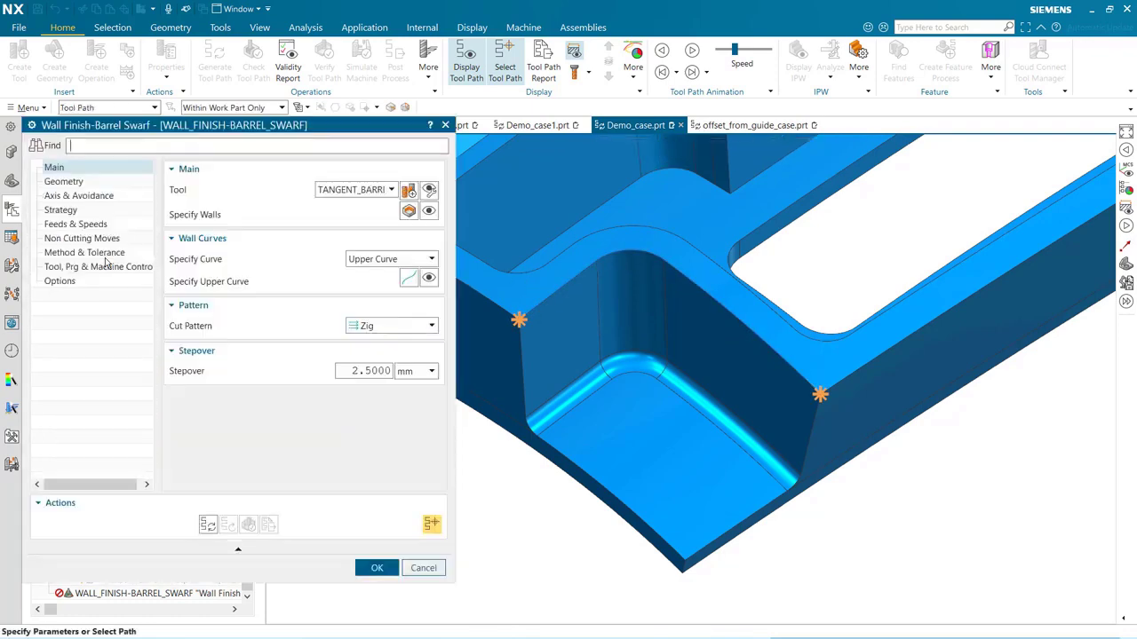
# Generate the barrel swarf tool path, animate the tool along it, and accept the operation.
pyautogui.click(207, 526)
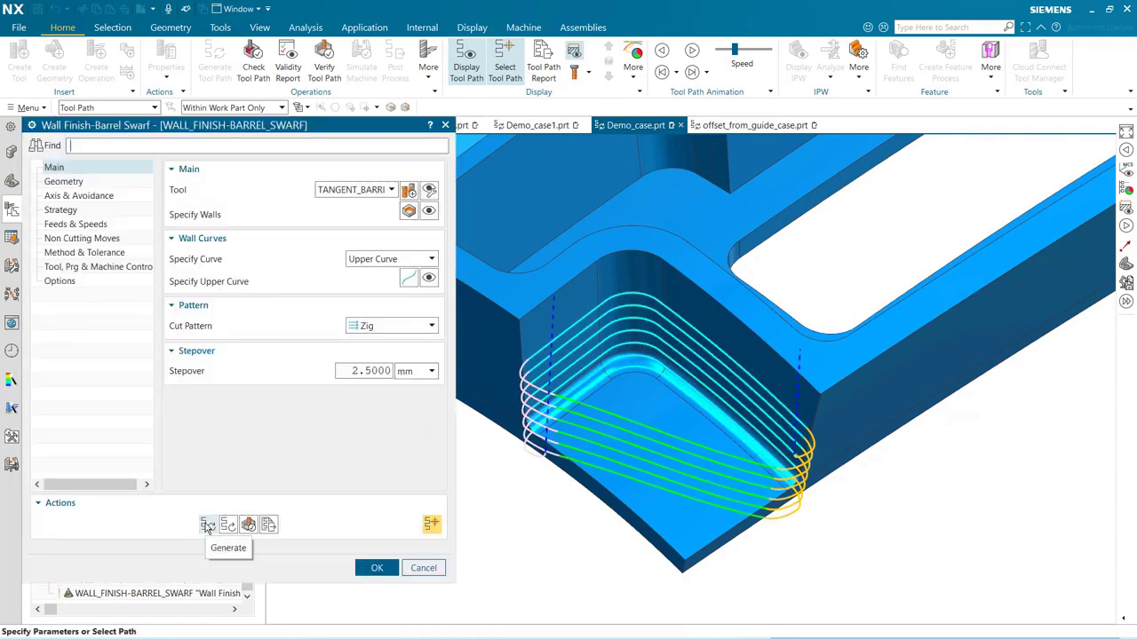
pyautogui.click(694, 51)
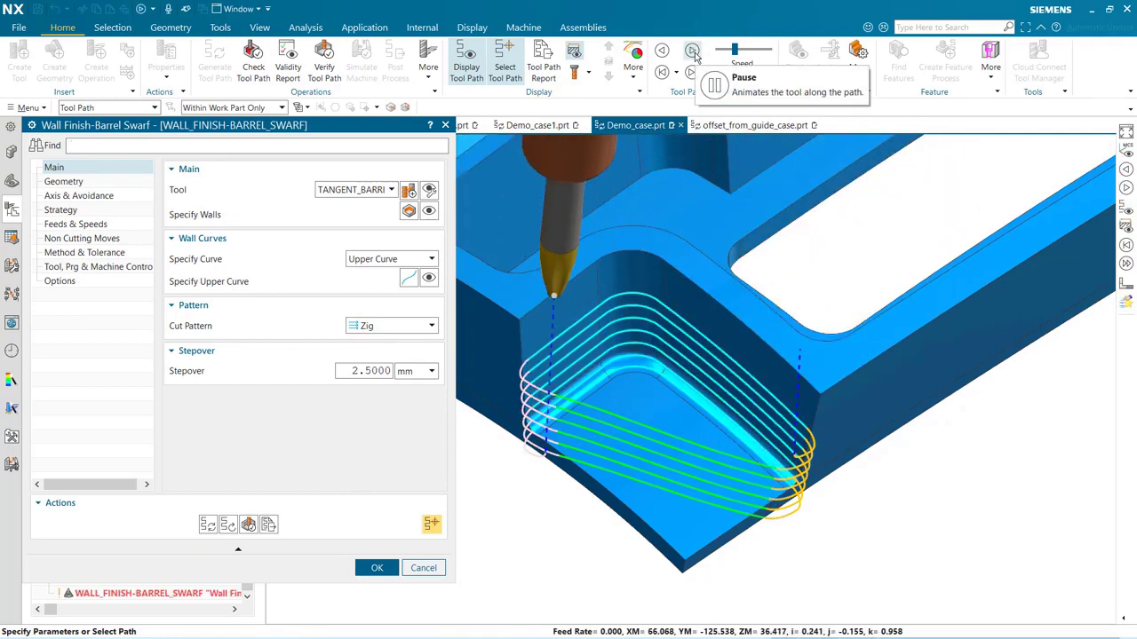
pyautogui.click(377, 567)
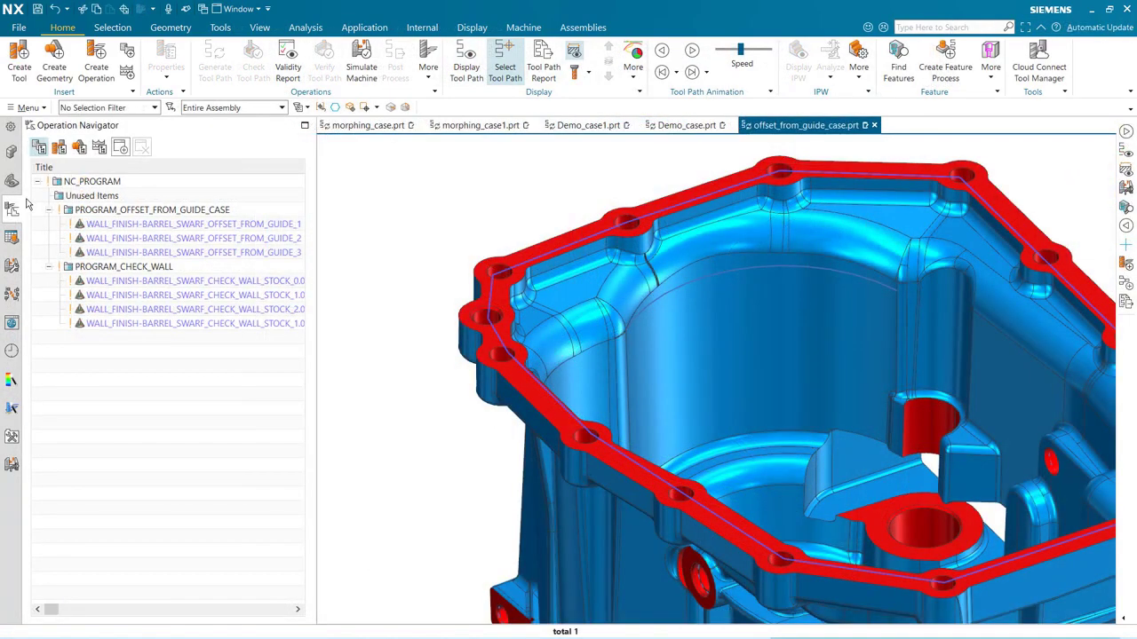
# Open WALL_FINISH-BARREL_SWARF_OFFSET_FROM_GUIDE_1 in offset_from_guide_case.prt and display its wall curve using the Upper Curve option.
pyautogui.doubleClick(76, 224)
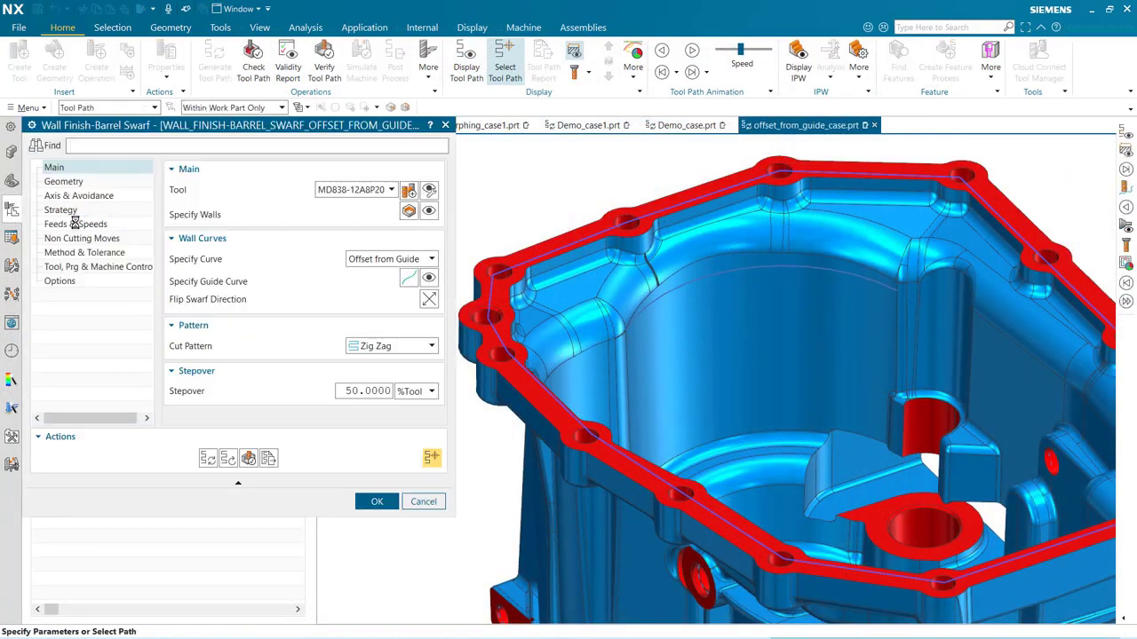
pyautogui.click(431, 258)
pyautogui.click(428, 274)
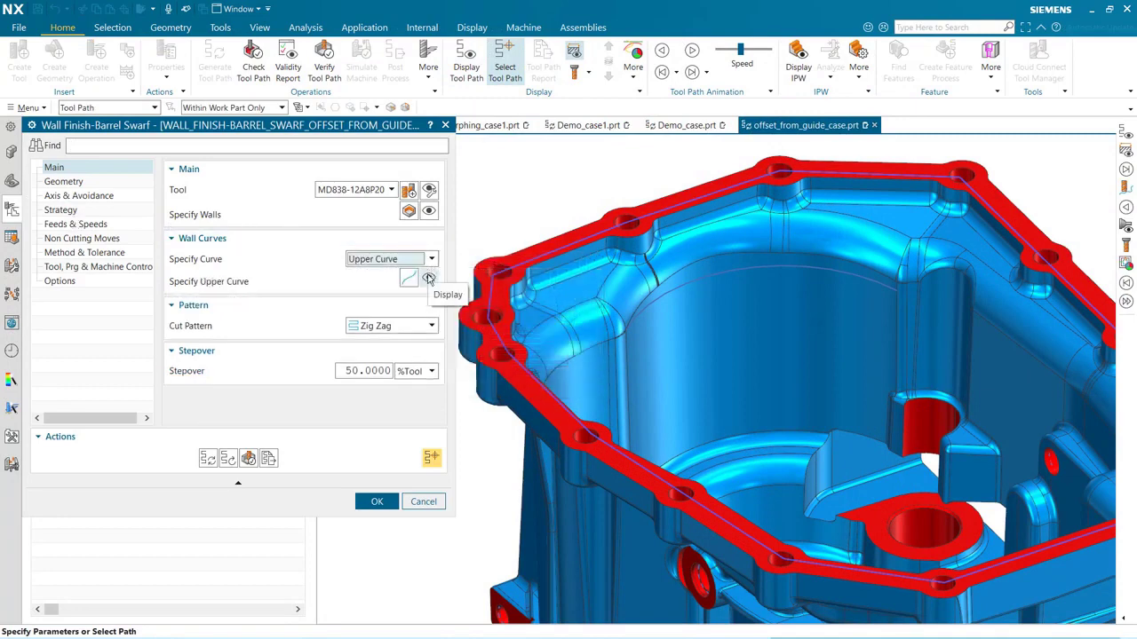
pyautogui.click(428, 279)
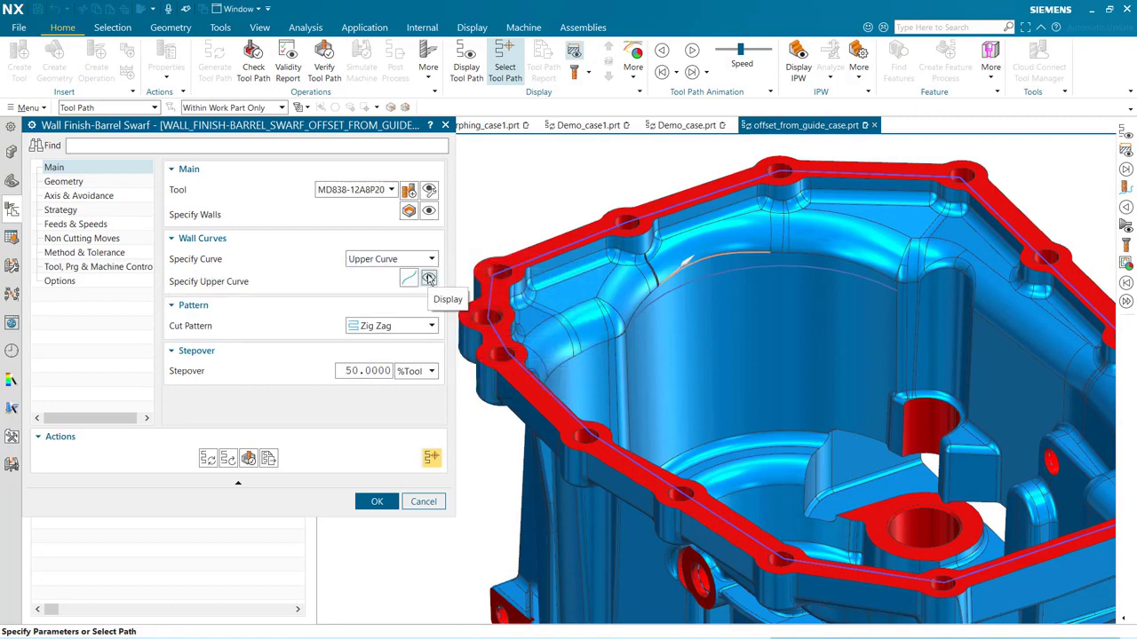
# Set the wall curve specification to Offset from Guide and display the guide curve.
pyautogui.click(432, 259)
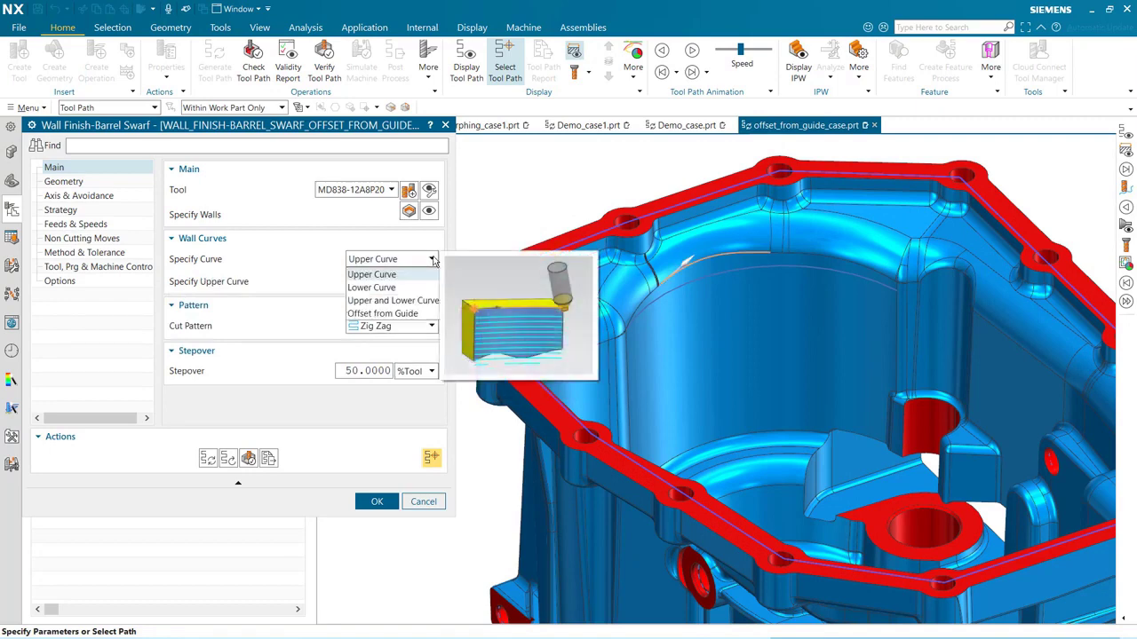
pyautogui.click(412, 315)
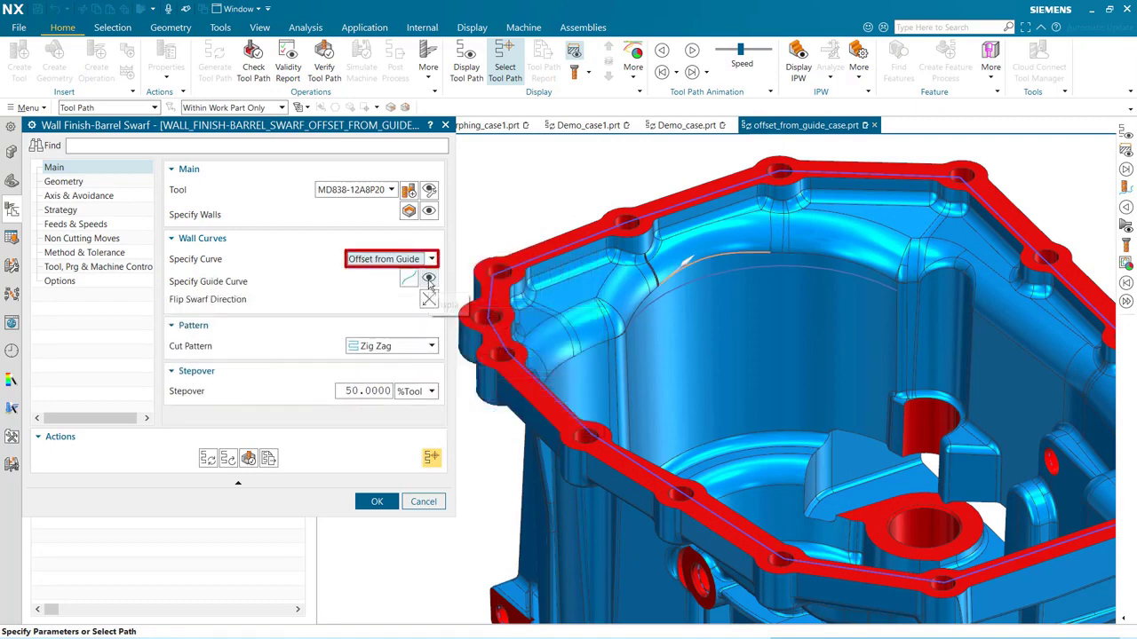
pyautogui.click(429, 279)
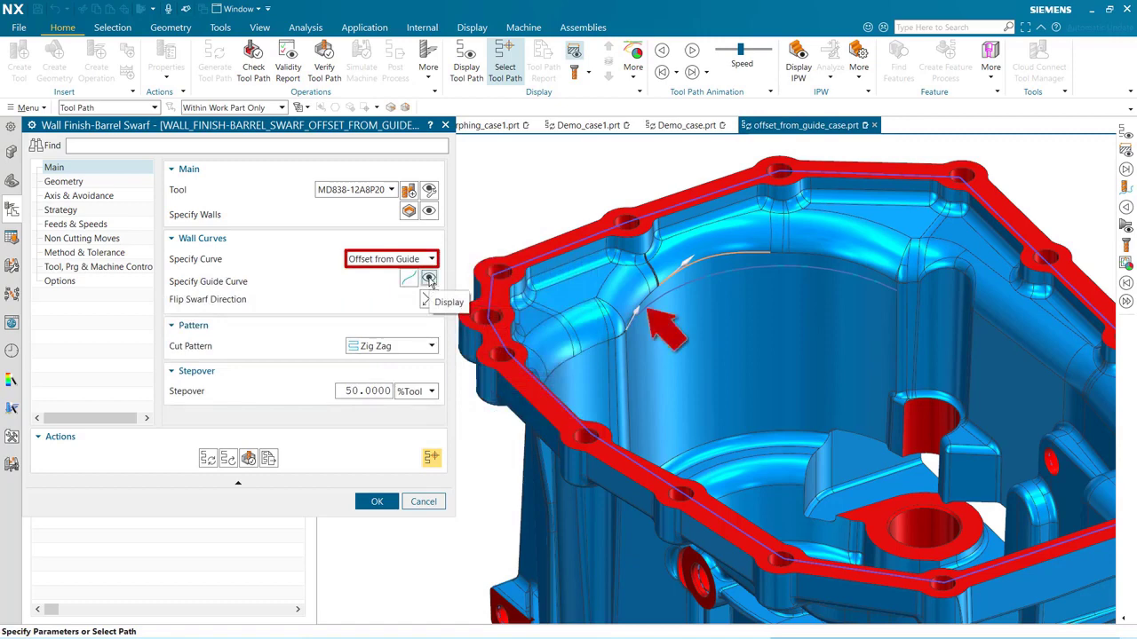
# Display the offset-from-guide tool path, play and pause the tool animation, and accept the operation.
pyautogui.click(465, 64)
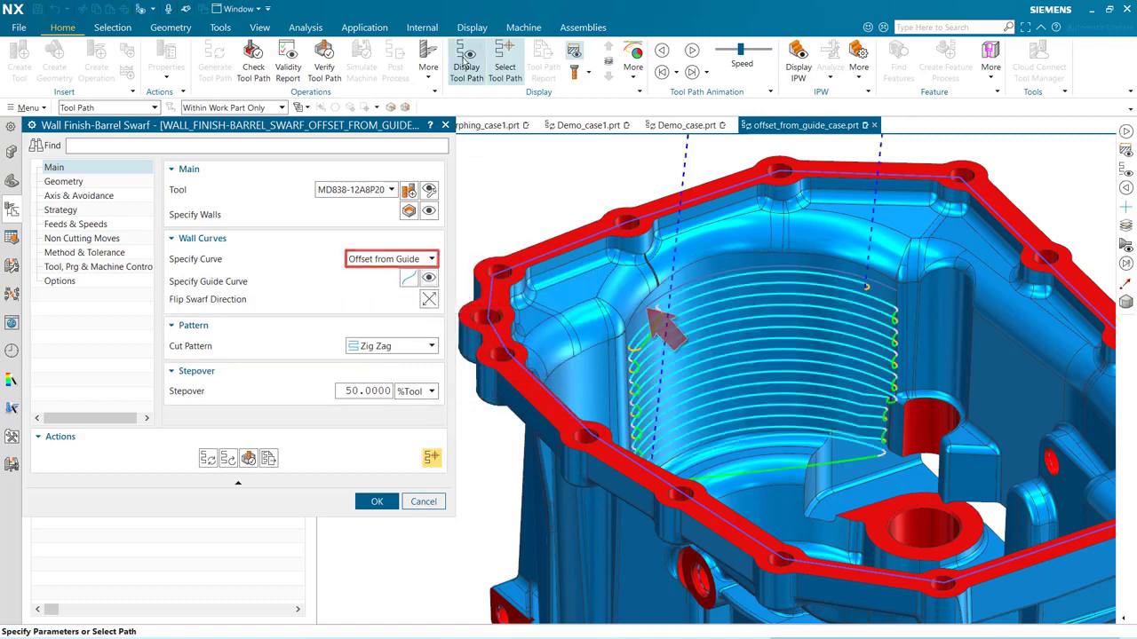
pyautogui.click(692, 50)
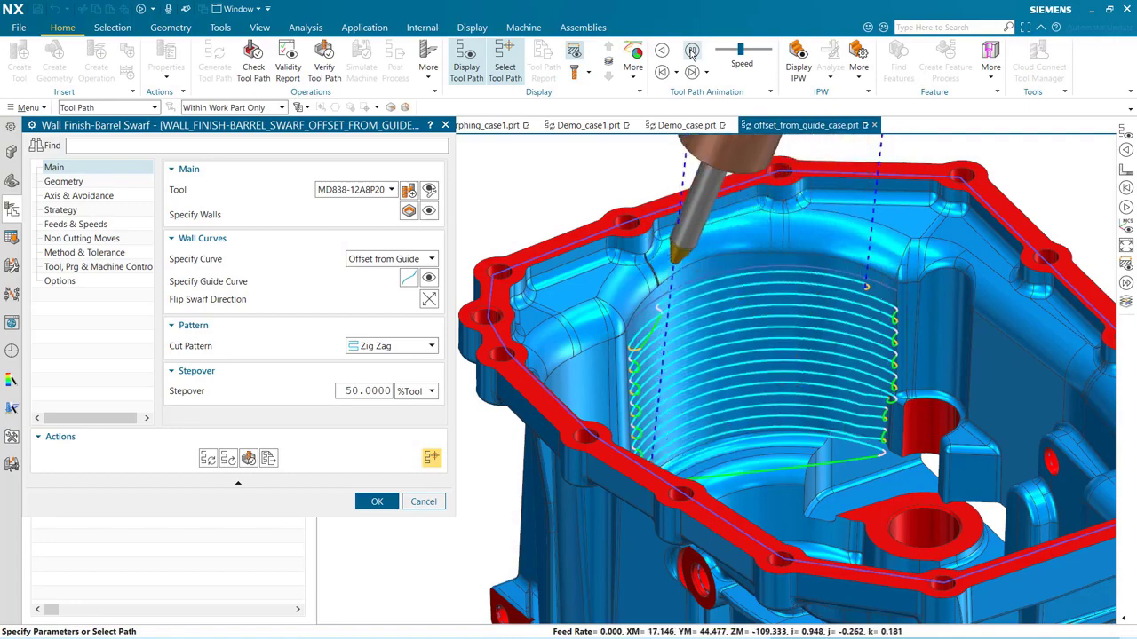
pyautogui.click(691, 51)
pyautogui.click(377, 501)
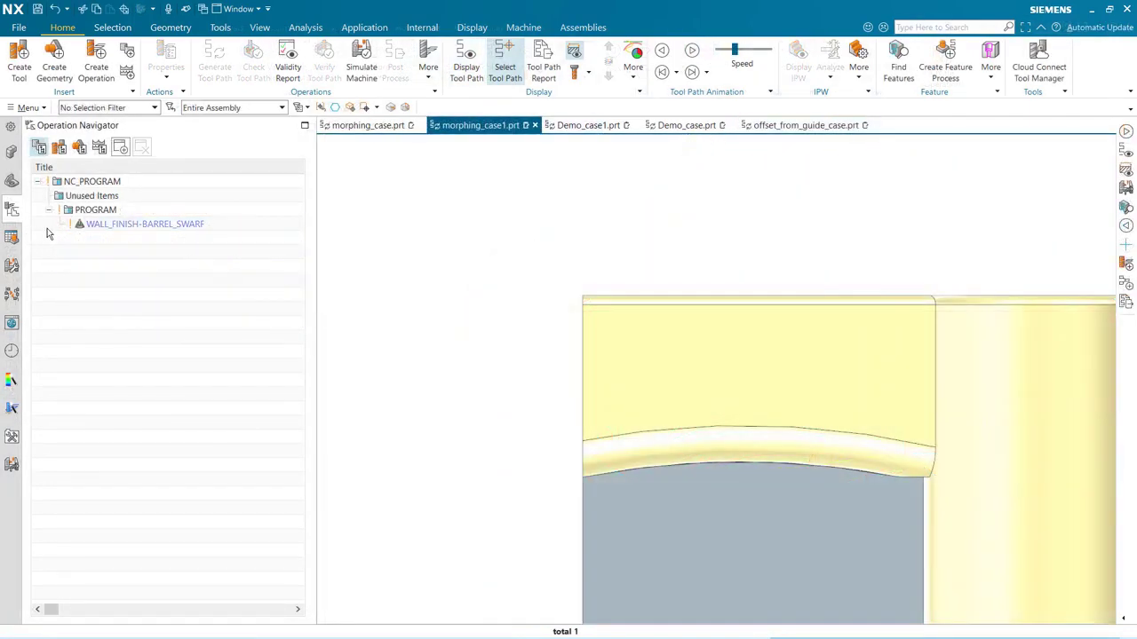
# Open WALL_FINISH-BARREL_SWARF in morphing_case1.prt and display its walls, lower curve and upper curve.
pyautogui.doubleClick(78, 225)
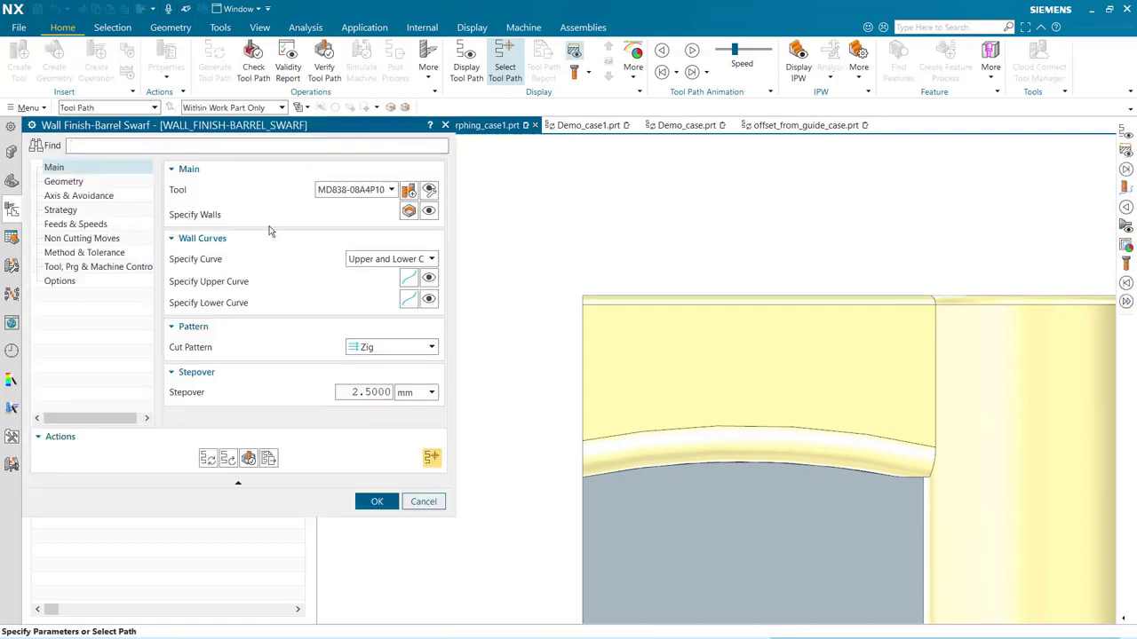
pyautogui.click(425, 217)
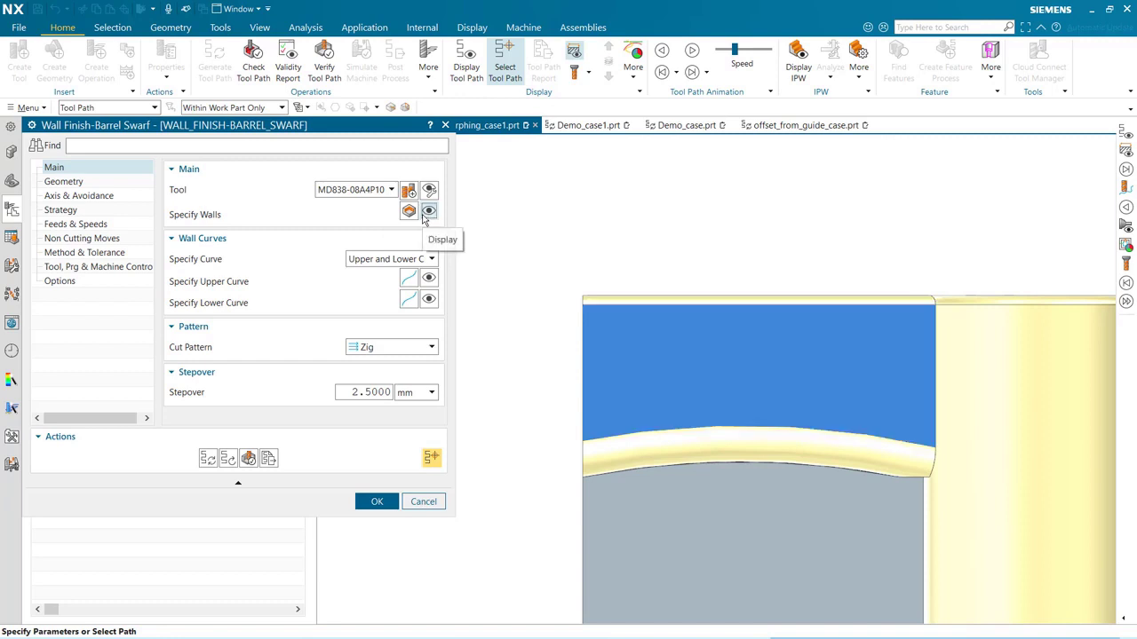
pyautogui.click(430, 303)
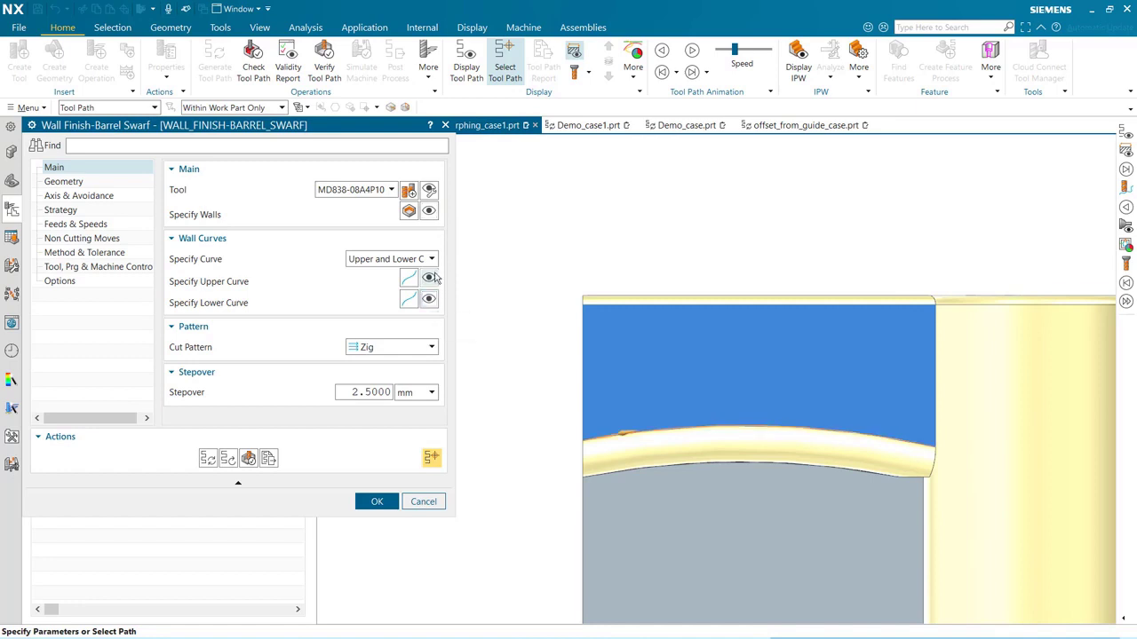
pyautogui.click(429, 280)
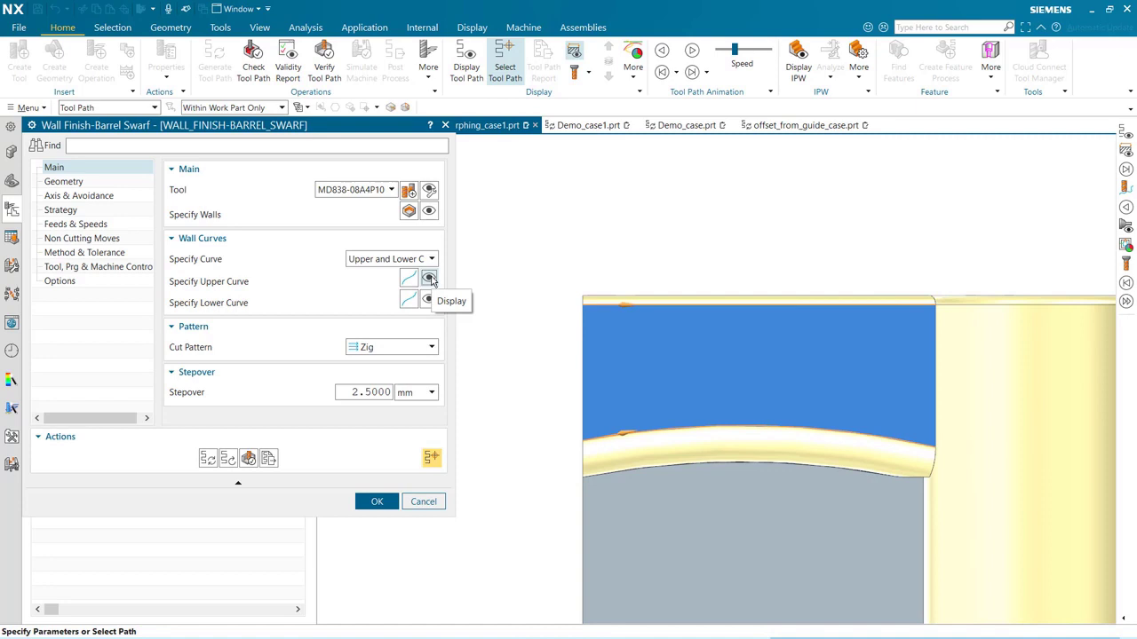
# Display the tool path between the upper and lower curves and play the tool animation.
pyautogui.click(462, 65)
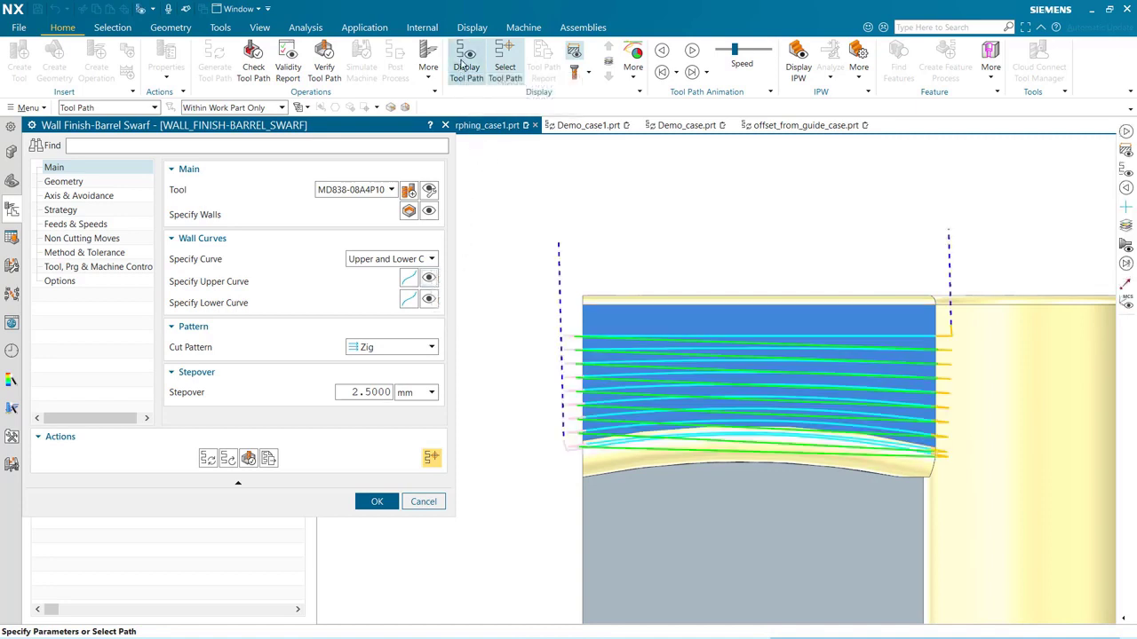
pyautogui.click(692, 52)
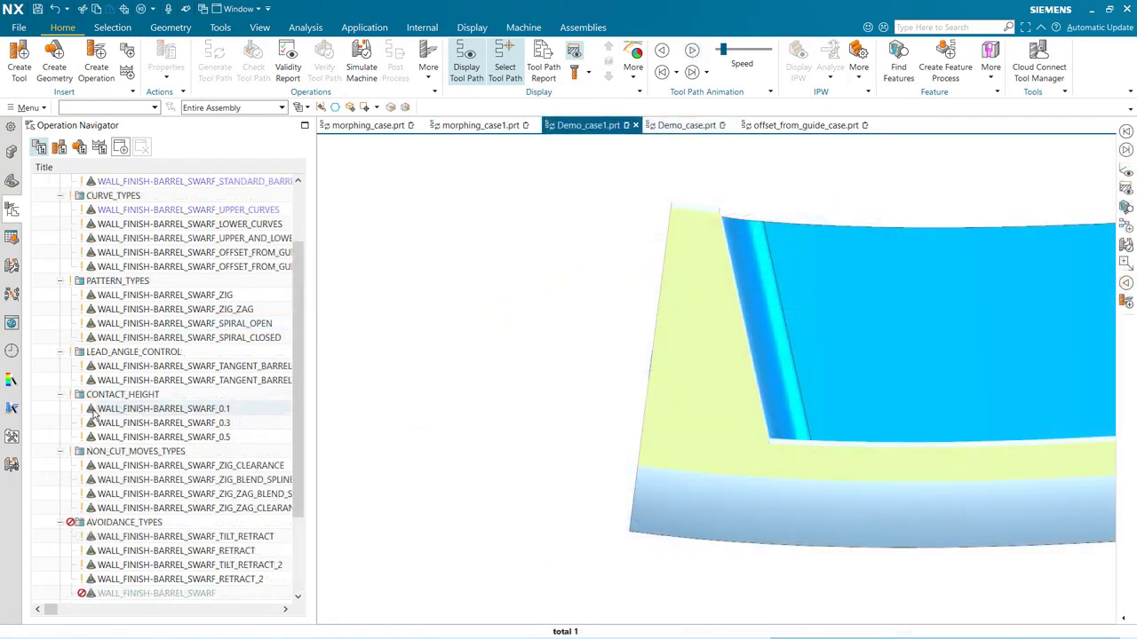
# Open the contact height settings of WALL_FINISH-BARREL_SWARF_0.1 in Demo_case1.prt and display the contact points along its tool path.
pyautogui.doubleClick(90, 408)
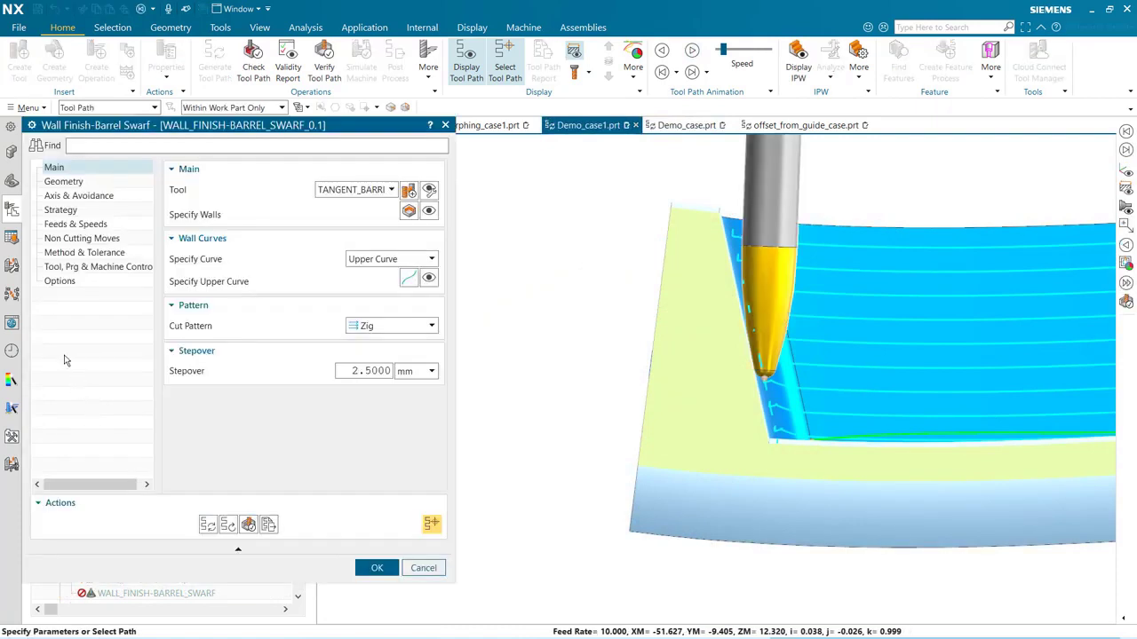
pyautogui.click(95, 197)
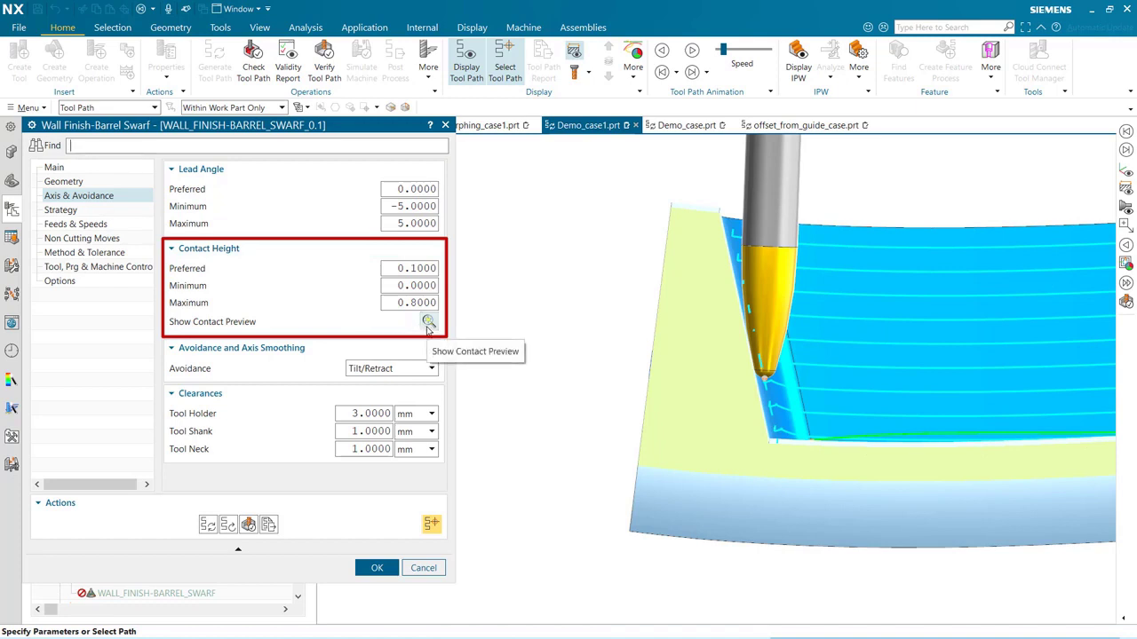
pyautogui.moveTo(427, 325)
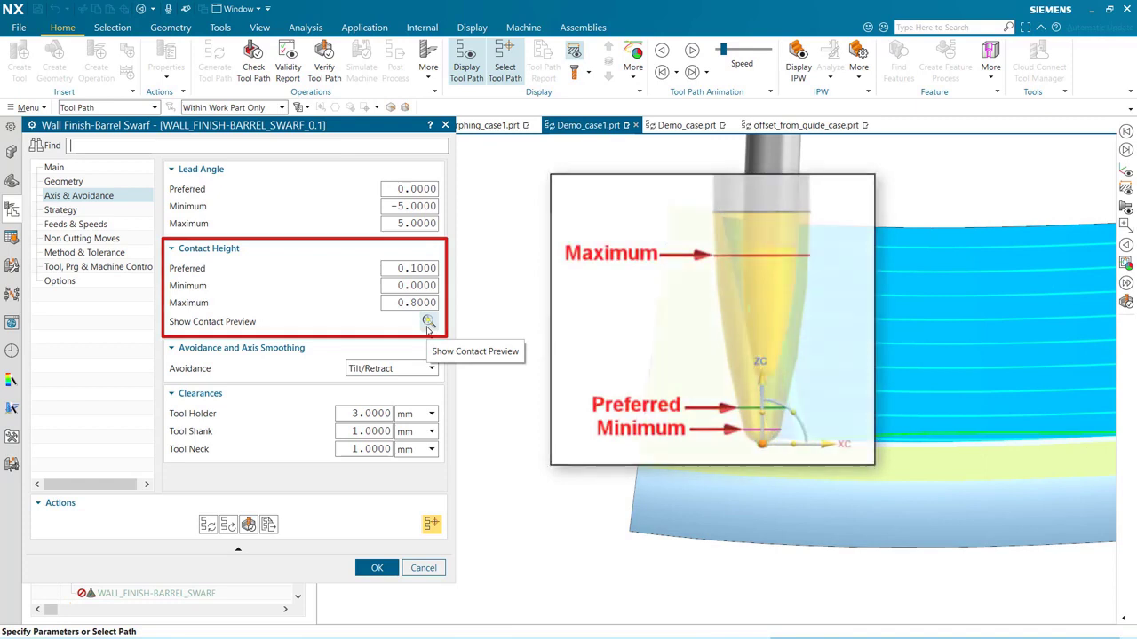
pyautogui.click(634, 82)
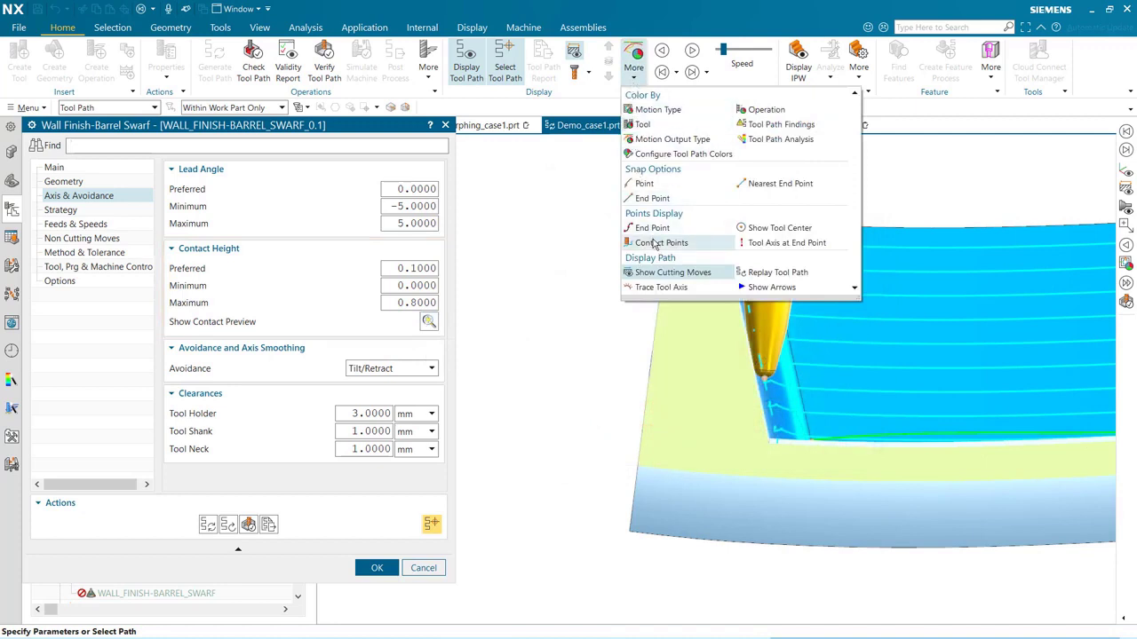
pyautogui.click(655, 241)
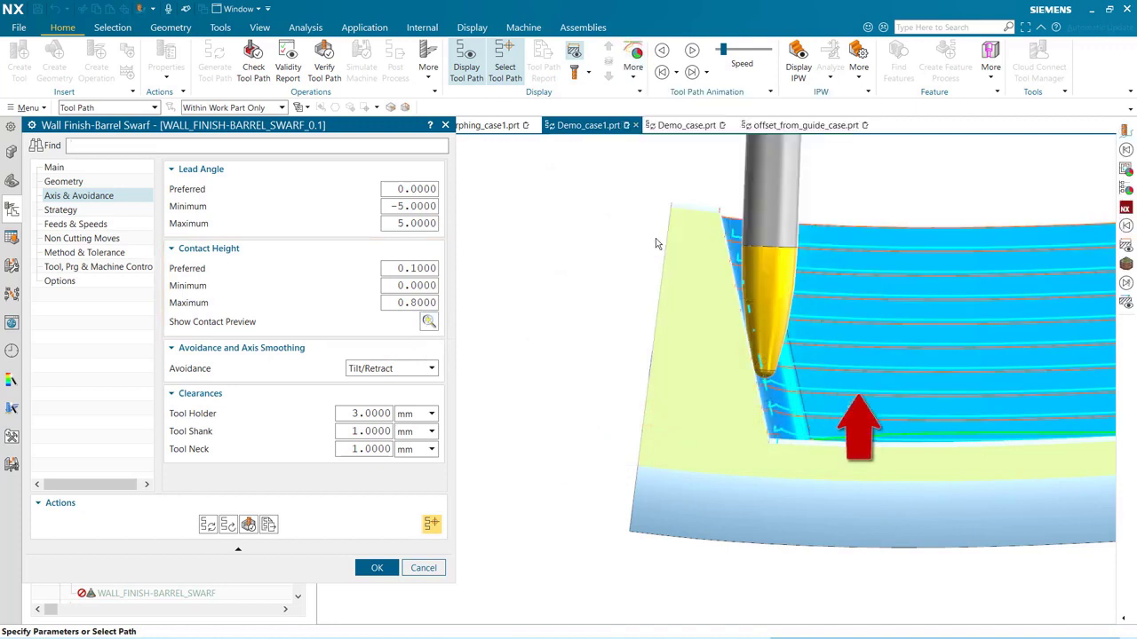